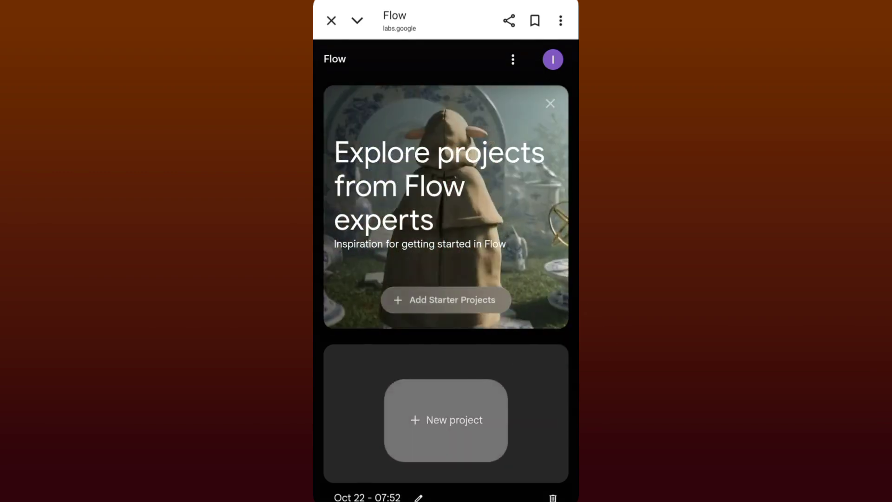
Step: Create a new project set to Landscape 16:9 videos, confirming the Veo 3.1 - Fast model
left_click(446, 420)
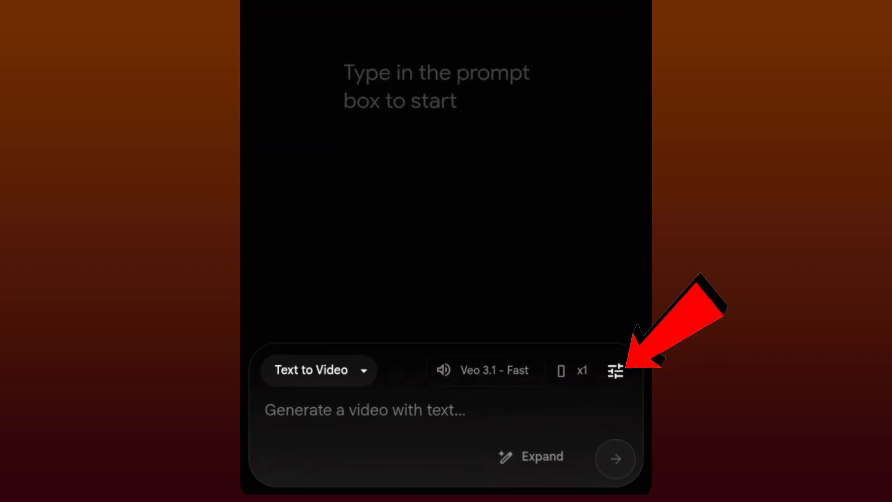
left_click(615, 371)
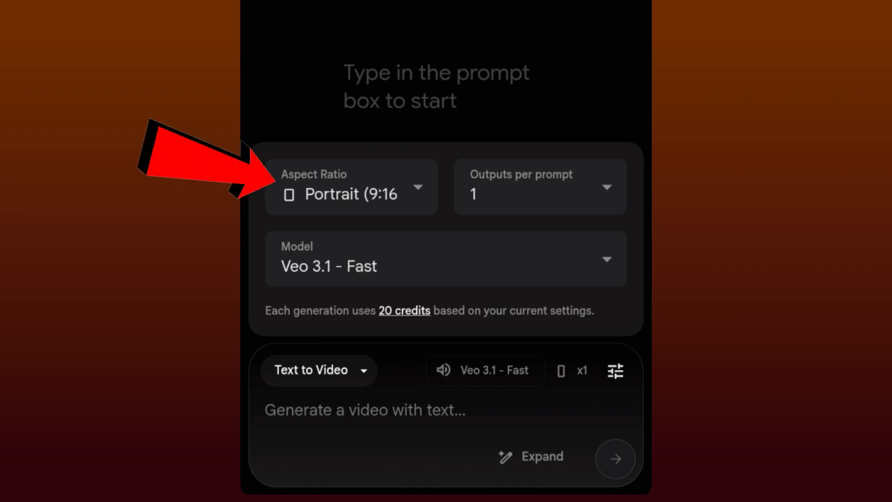
left_click(352, 187)
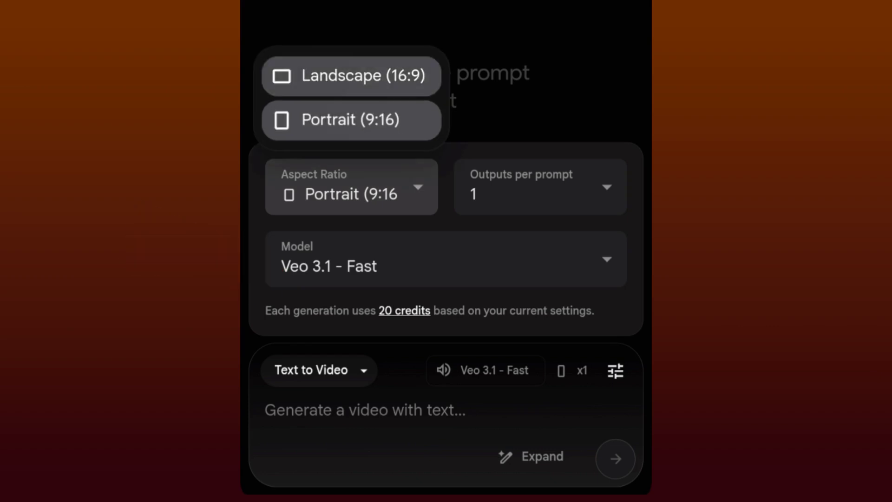
left_click(351, 75)
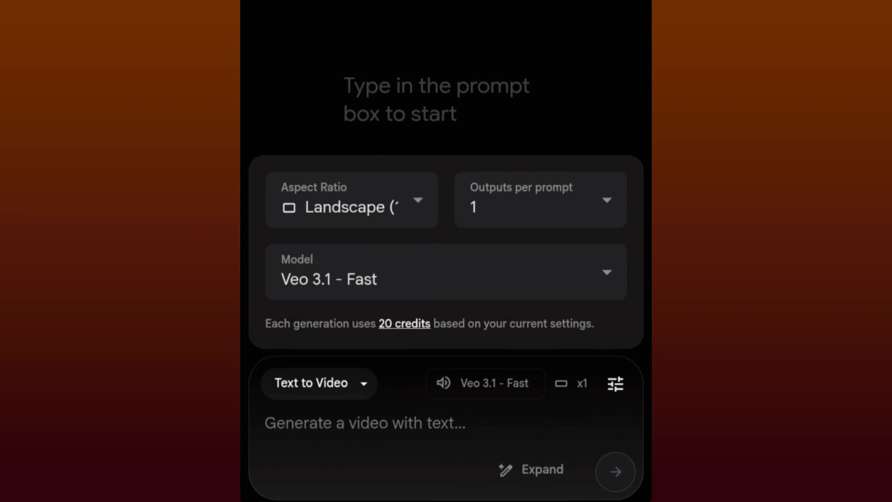
left_click(446, 307)
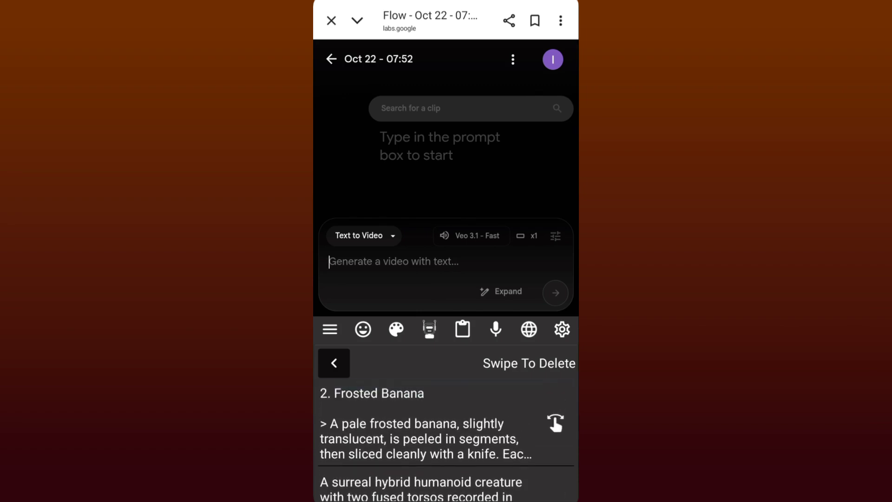
Step: Paste the Frosted Banana slicing prompt and submit it to generate the clip
left_click(425, 439)
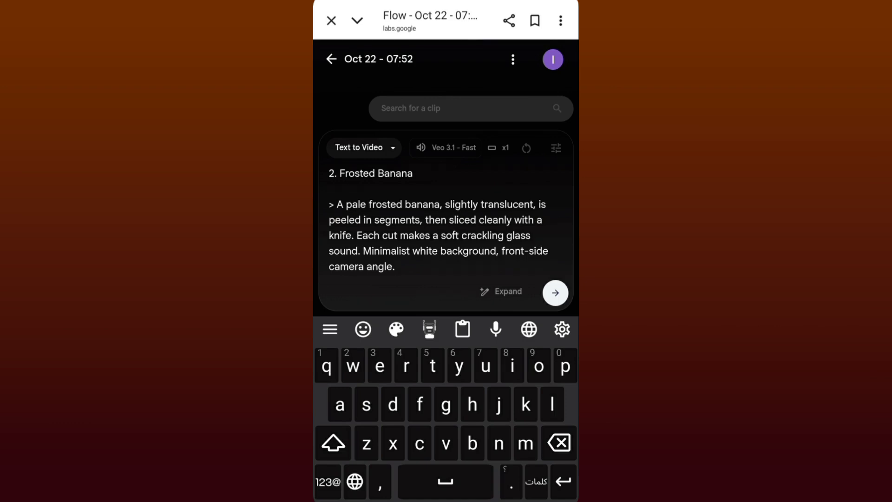
left_click(555, 293)
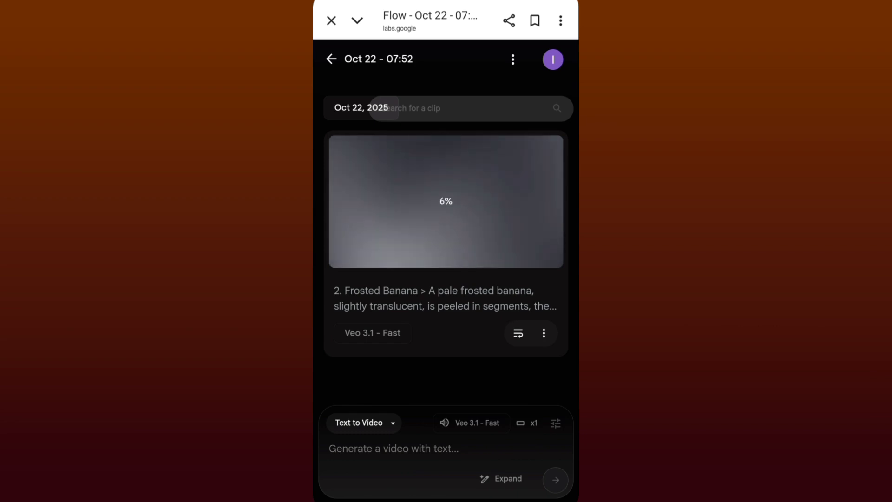
scroll(446, 217, "down", 1)
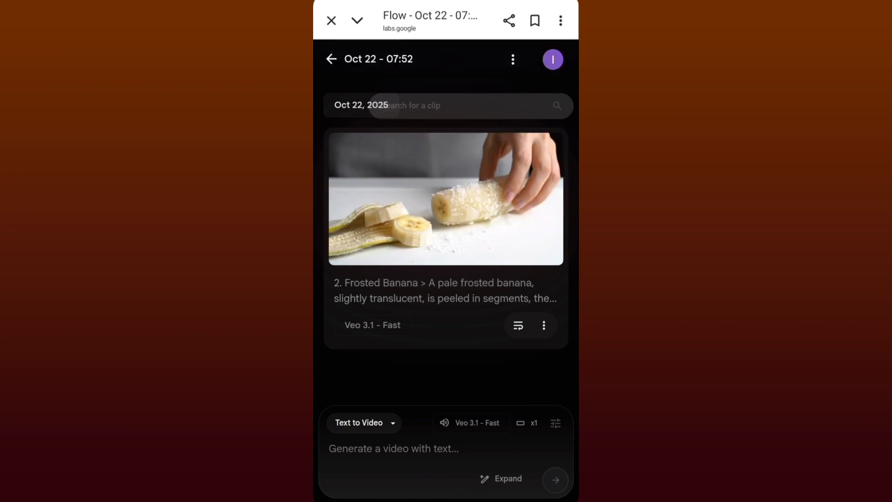
Step: Paste the Glass Apple prompt from the saved clipboard snippets and submit it
left_click(394, 448)
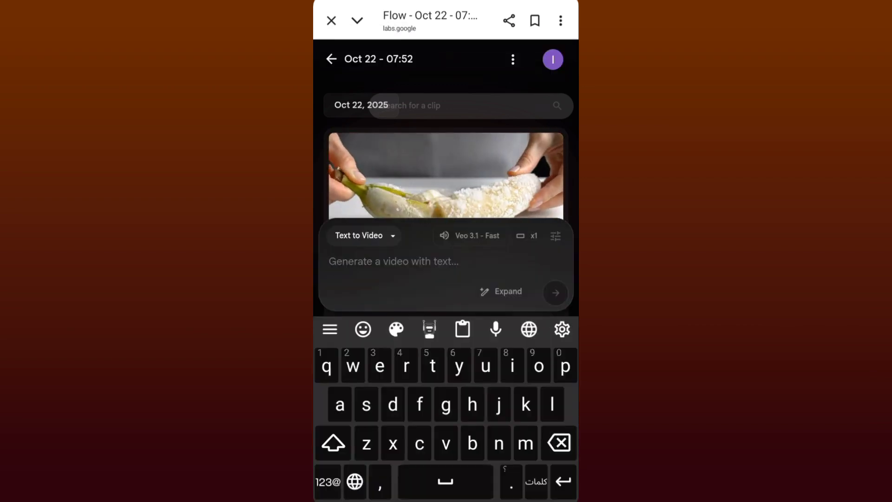
left_click(462, 329)
scroll(446, 425, "down", 3)
left_click(426, 411)
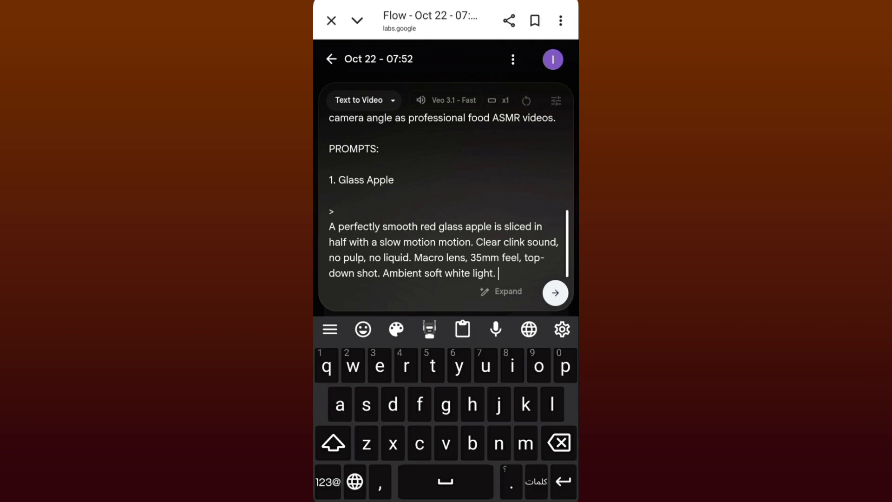
left_click(555, 292)
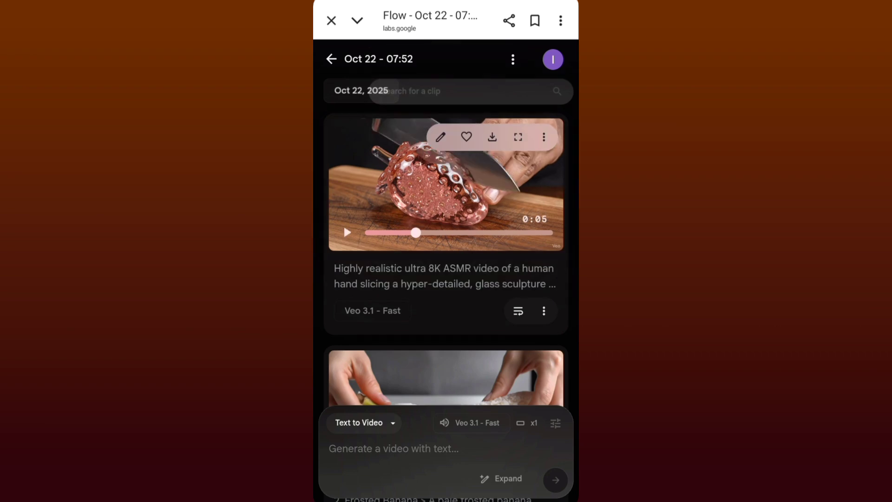
Step: Show the glass fruit clip's Animated GIF, 720p original and upscaled 1080p download options
left_click(492, 136)
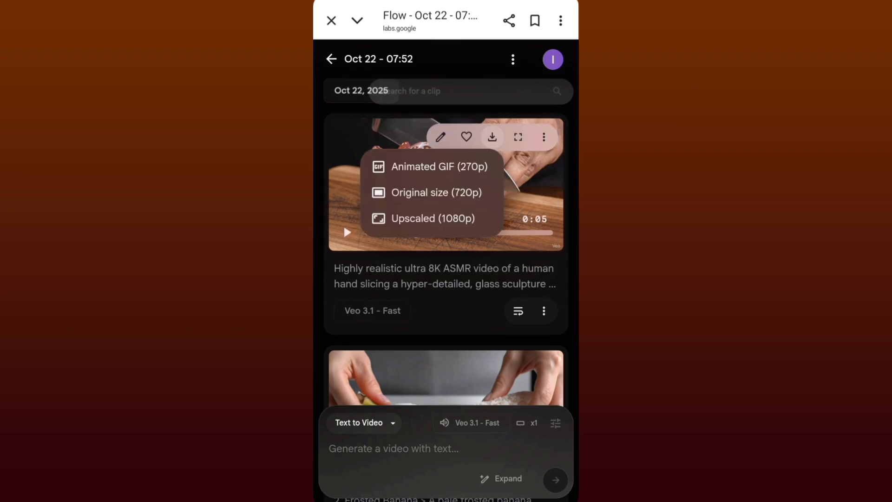